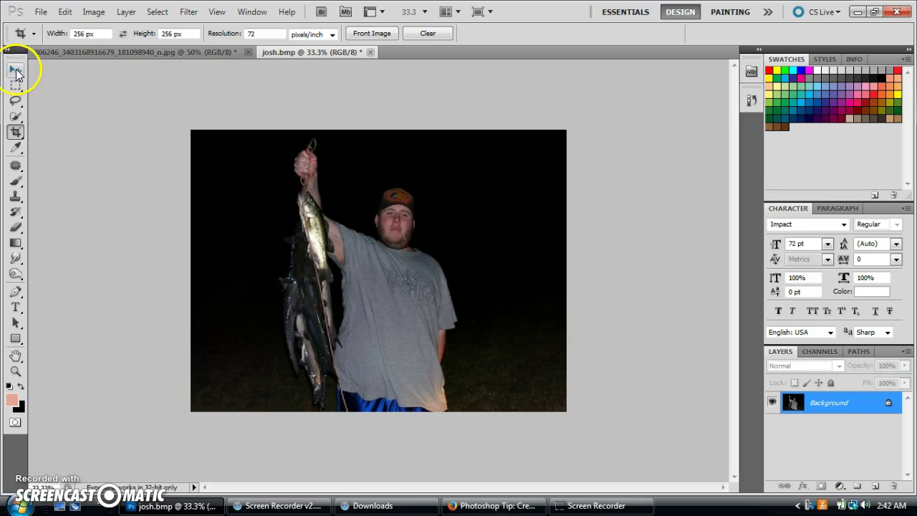
# - Select the Crop Tool and highlight the current 256 px crop width value
pyautogui.click(16, 131)
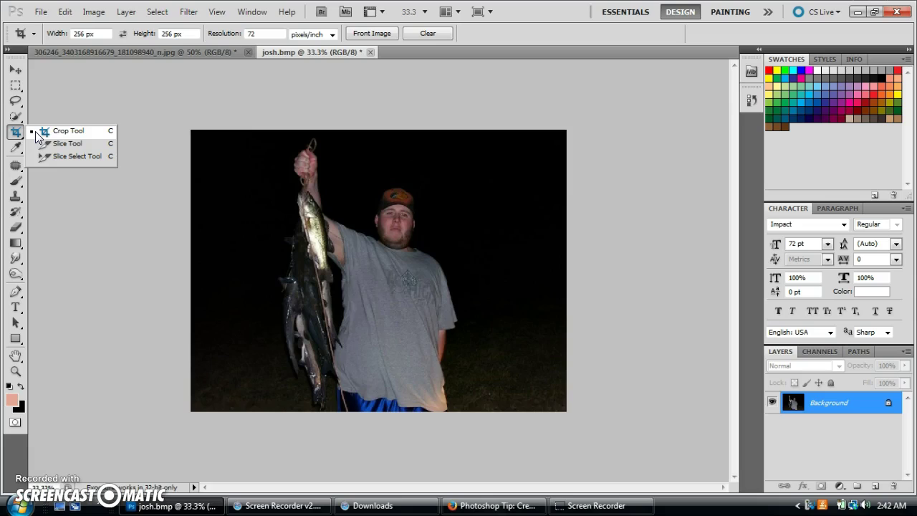
pyautogui.click(35, 131)
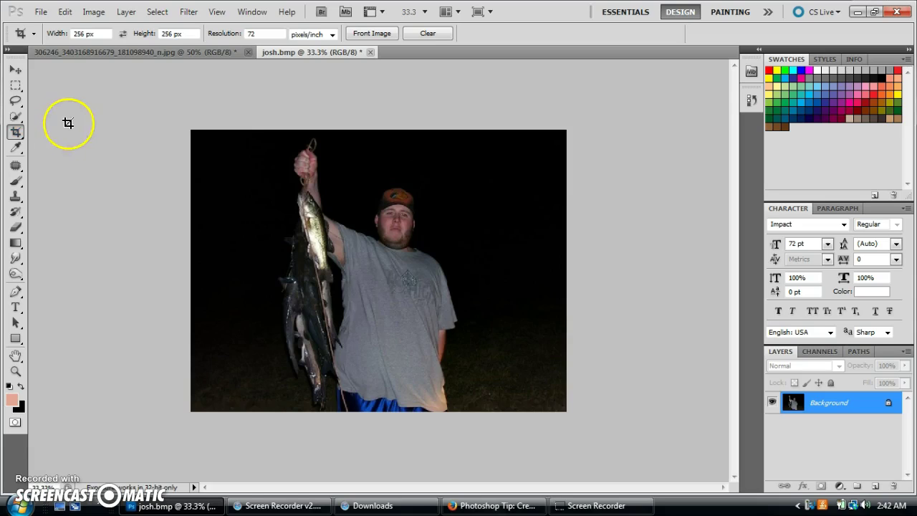
pyautogui.click(103, 34)
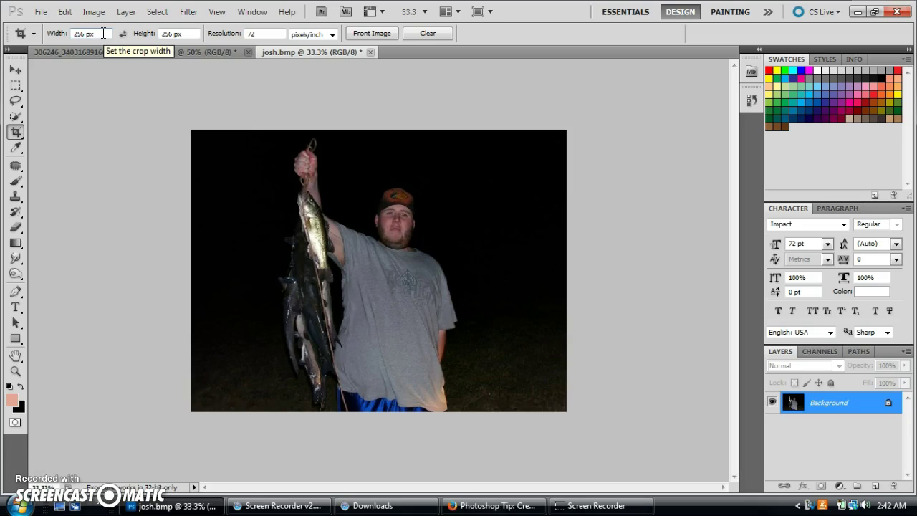
pyautogui.moveTo(103, 34); pyautogui.dragTo(18, 41)
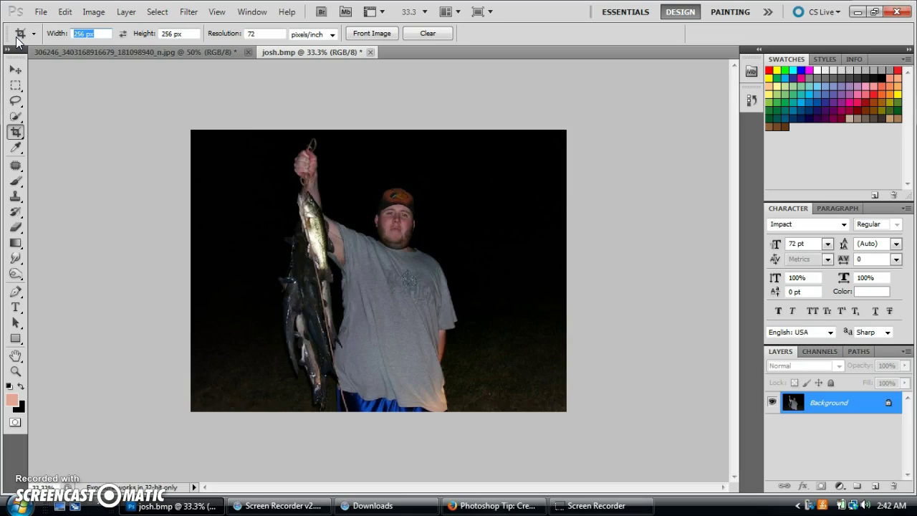
# - Enter 400 px for both the crop width and the crop height
pyautogui.write('400 px')
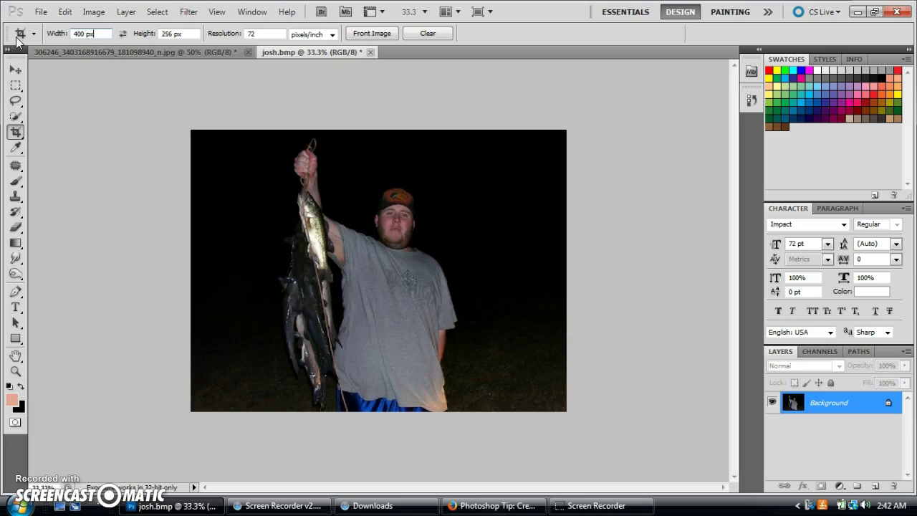
pyautogui.click(189, 35)
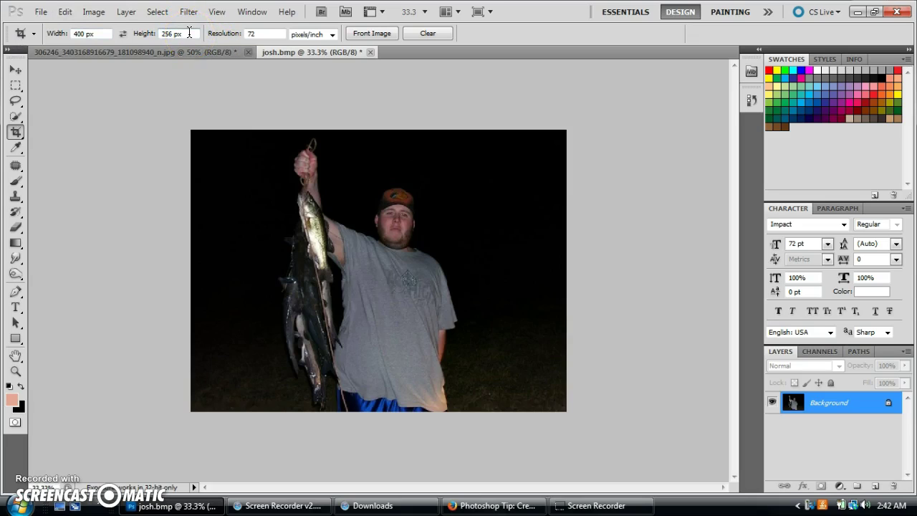
pyautogui.press('BackSpace')
pyautogui.press('BackSpace')
pyautogui.press('BackSpace')
pyautogui.press('BackSpace')
pyautogui.press('BackSpace')
pyautogui.press('BackSpace')
pyautogui.write('400 px')
pyautogui.click(246, 64)
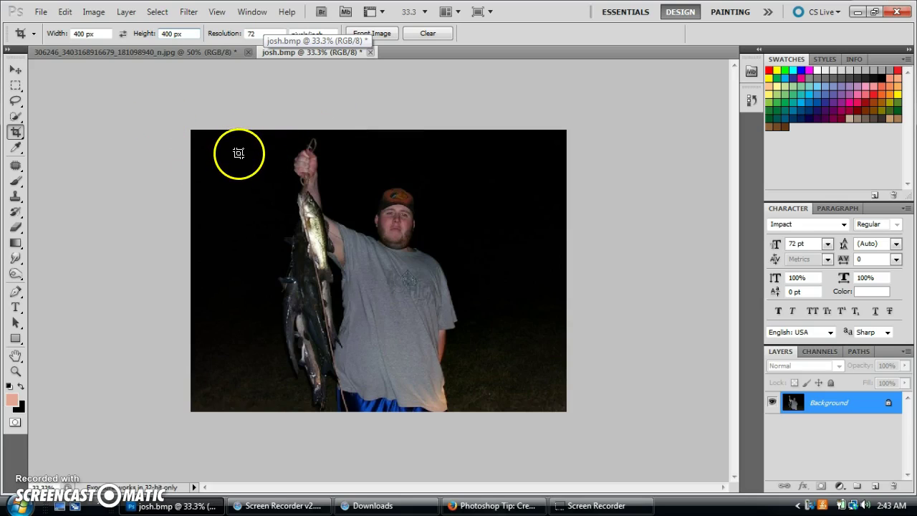
# - Draw a square crop box around the man and fish, enlarge it slightly, and nudge it left
pyautogui.moveTo(238, 152); pyautogui.dragTo(525, 386)
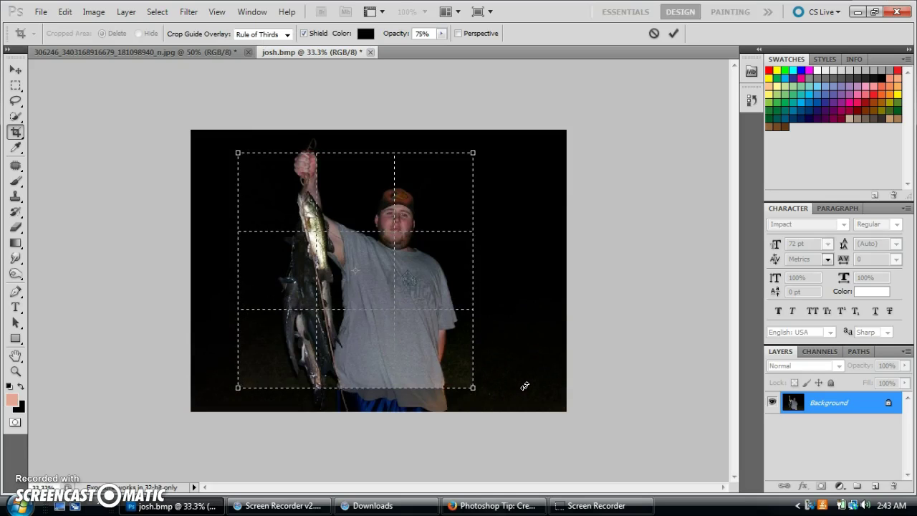
pyautogui.click(397, 152)
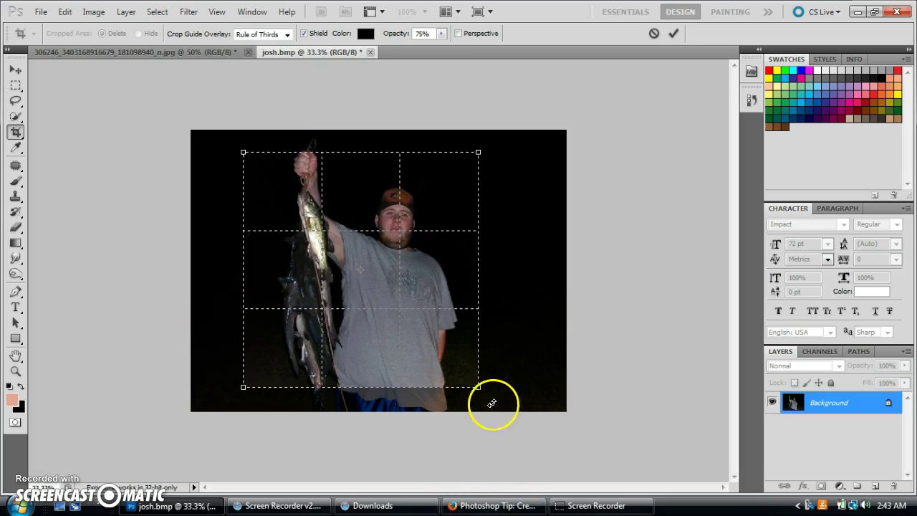
pyautogui.moveTo(479, 387)
pyautogui.mouseDown()
pyautogui.moveTo(492, 405)
pyautogui.moveTo(470, 383)
pyautogui.moveTo(480, 401)
pyautogui.mouseUp()
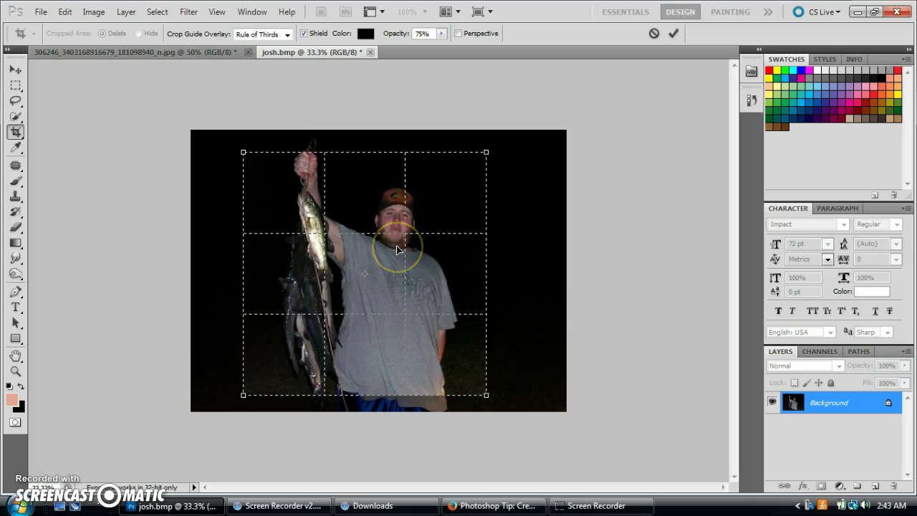
pyautogui.press('Left')
pyautogui.press('Left')
pyautogui.press('Left')
pyautogui.press('Left')
pyautogui.press('Left')
pyautogui.press('Left')
pyautogui.press('Left')
pyautogui.press('Left')
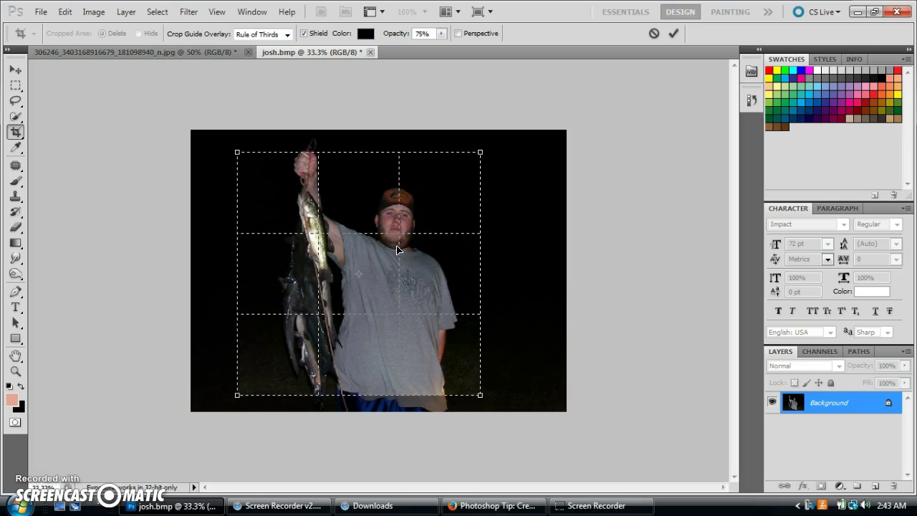
pyautogui.press('Left')
pyautogui.press('Left')
pyautogui.press('Left')
pyautogui.press('Left')
pyautogui.press('Left')
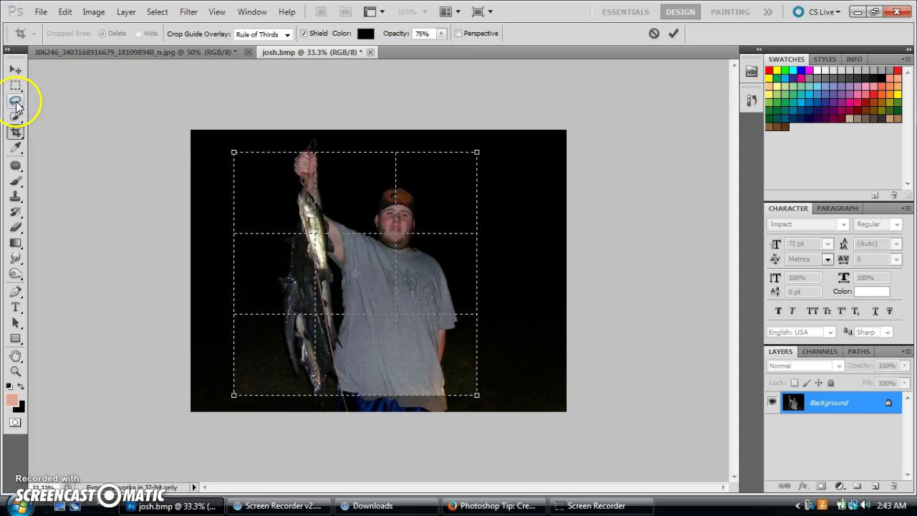
# - Apply the 400 × 400 px square crop, then undo it to restore the full photo
pyautogui.click(15, 70)
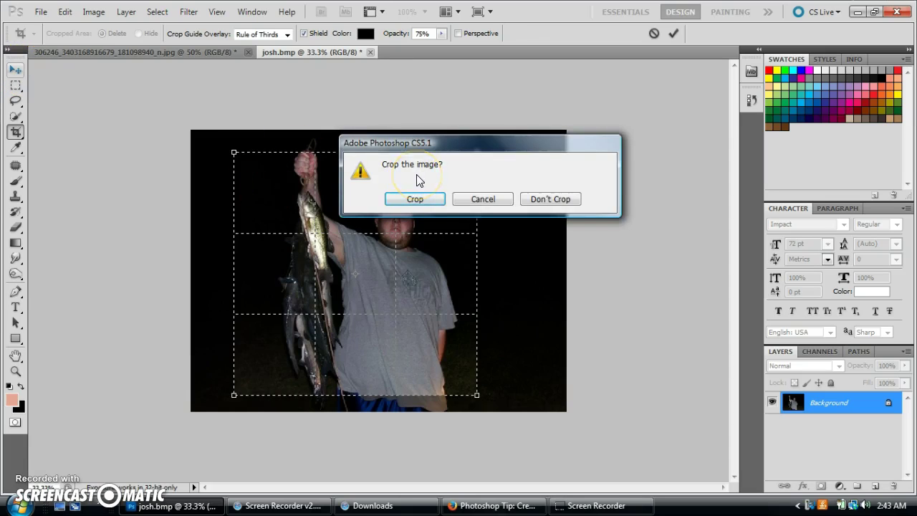
pyautogui.click(415, 199)
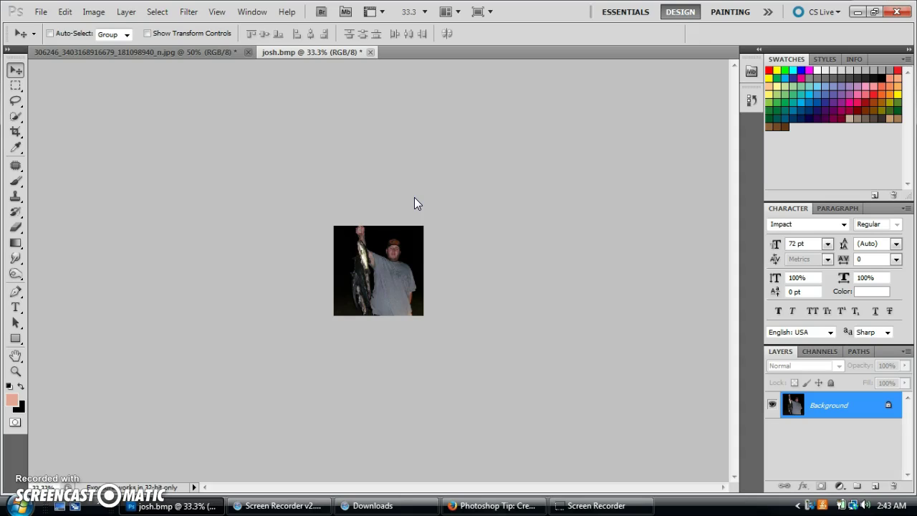
pyautogui.hotkey('ctrl', 'z')
pyautogui.hotkey('ctrl', 'z')
pyautogui.hotkey('ctrl', 'z')
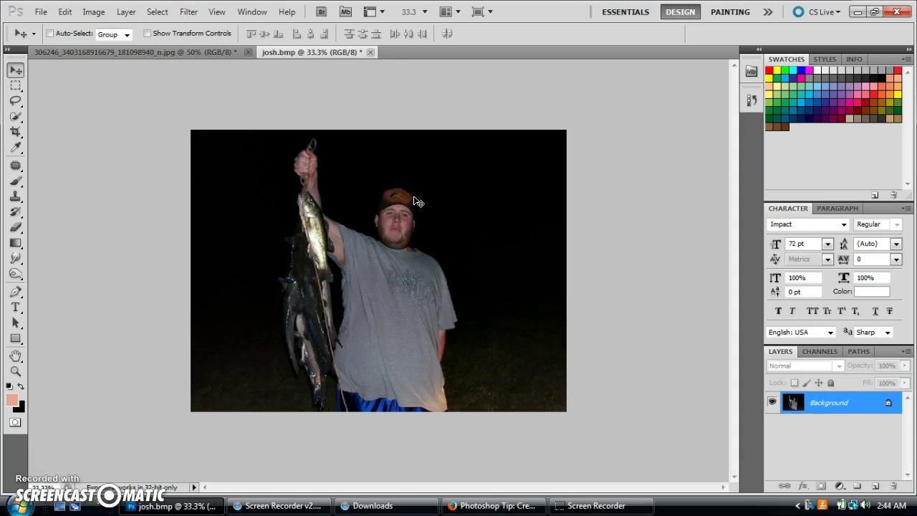
# - Reselect the Crop Tool and enter 120 in width, 240 in height and 300 resolution
pyautogui.click(16, 131)
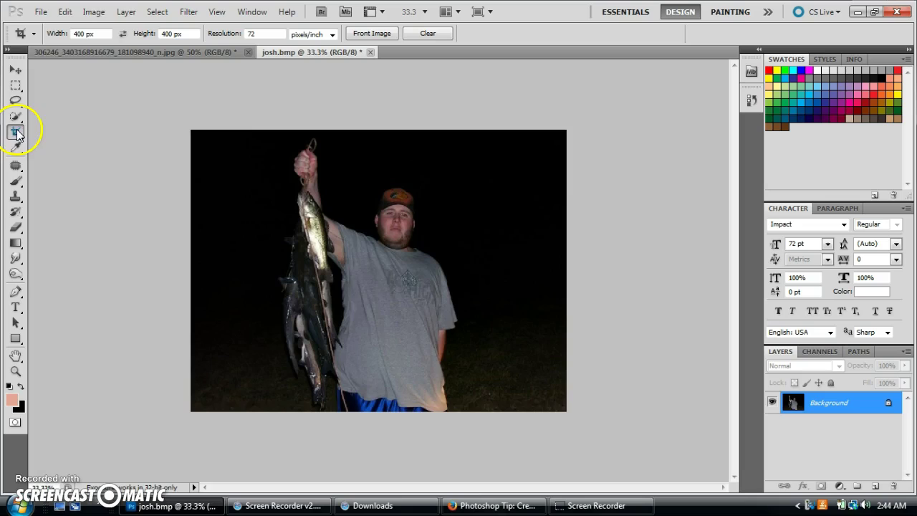
pyautogui.moveTo(94, 33); pyautogui.dragTo(59, 38)
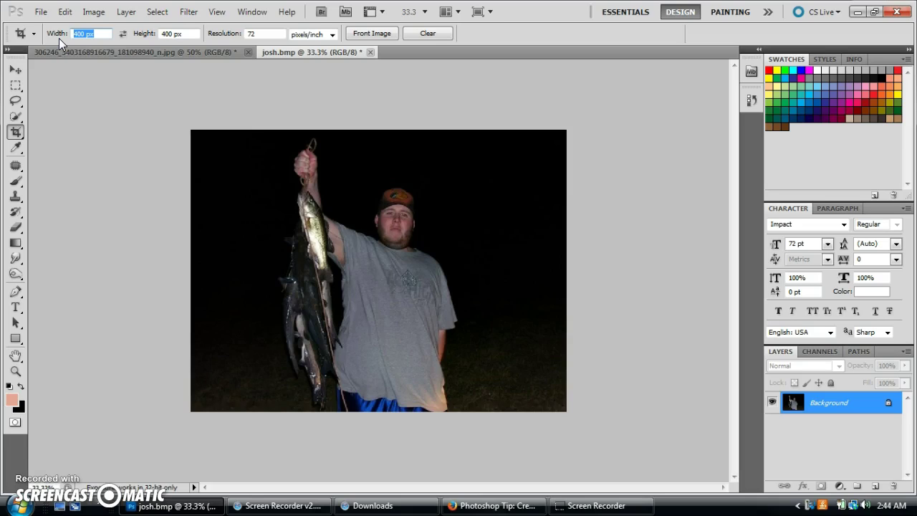
pyautogui.write('120 in')
pyautogui.click(167, 56)
pyautogui.click(185, 33)
pyautogui.press('BackSpace')
pyautogui.press('BackSpace')
pyautogui.press('BackSpace')
pyautogui.press('BackSpace')
pyautogui.press('BackSpace')
pyautogui.press('BackSpace')
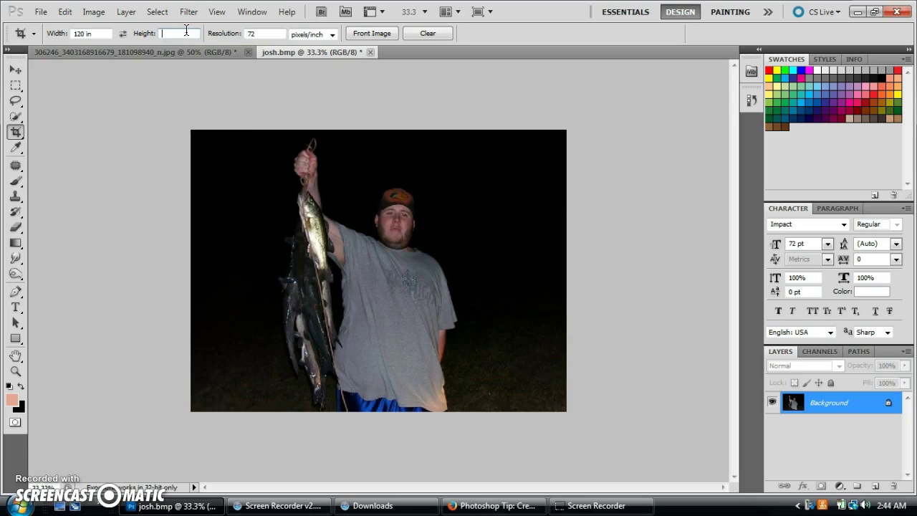
pyautogui.write('240 in')
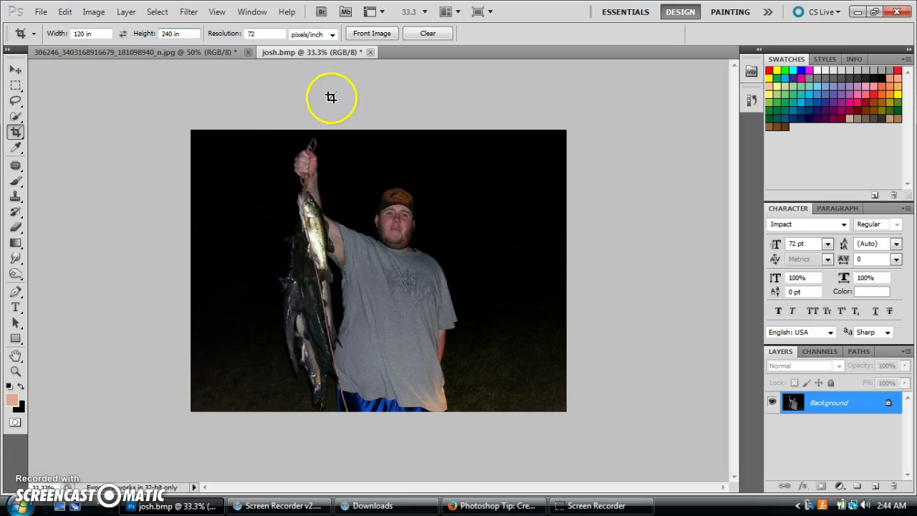
pyautogui.click(263, 31)
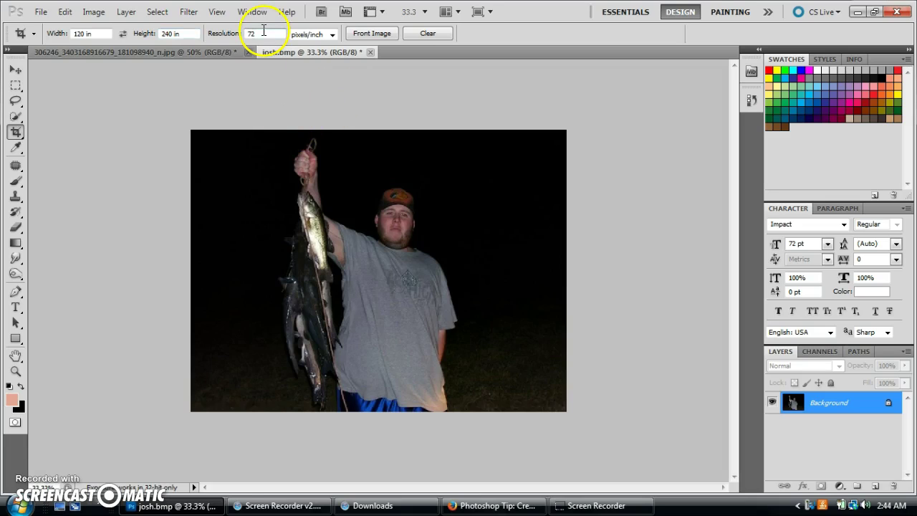
pyautogui.press('BackSpace')
pyautogui.press('BackSpace')
pyautogui.write('300')
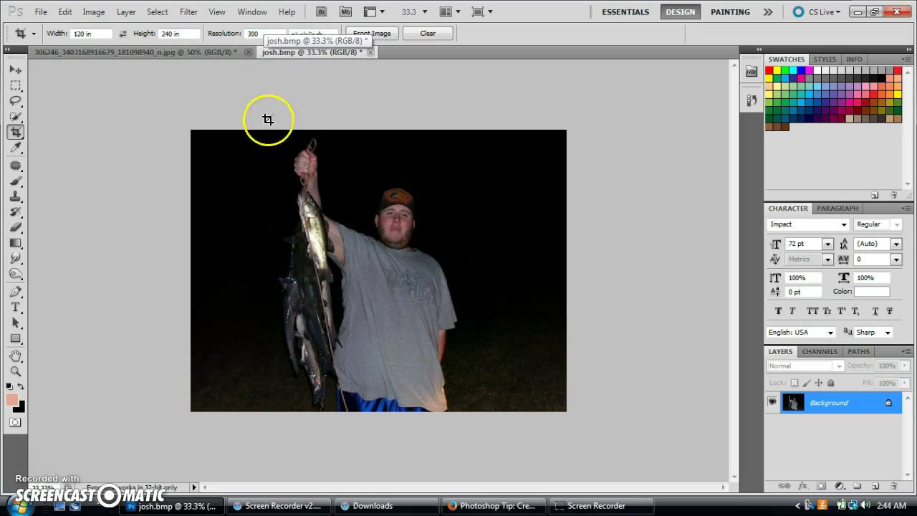
# - Draw a full-height crop box around the man and fish, nudge it into place, and trigger the crop prompt
pyautogui.moveTo(272, 133); pyautogui.dragTo(455, 455)
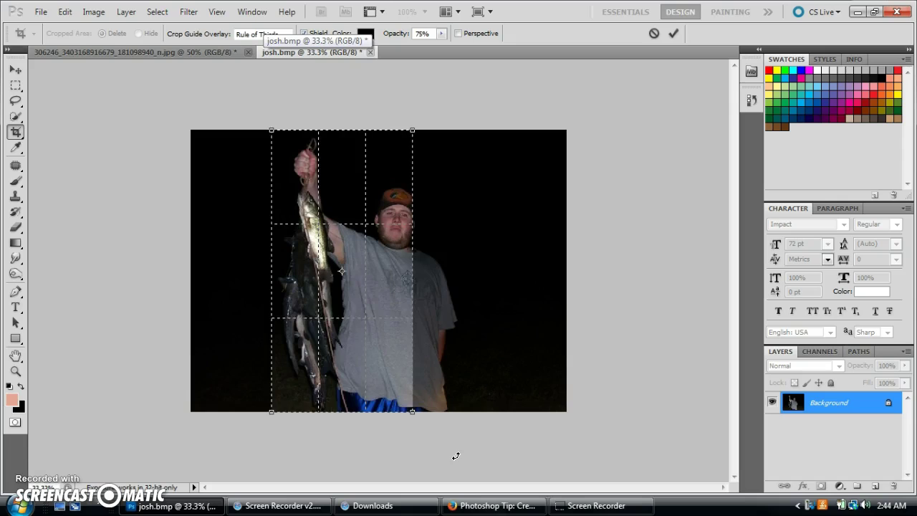
pyautogui.hotkey('shift', 'Right')
pyautogui.hotkey('shift', 'Right')
pyautogui.hotkey('shift', 'Right')
pyautogui.hotkey('shift', 'Right')
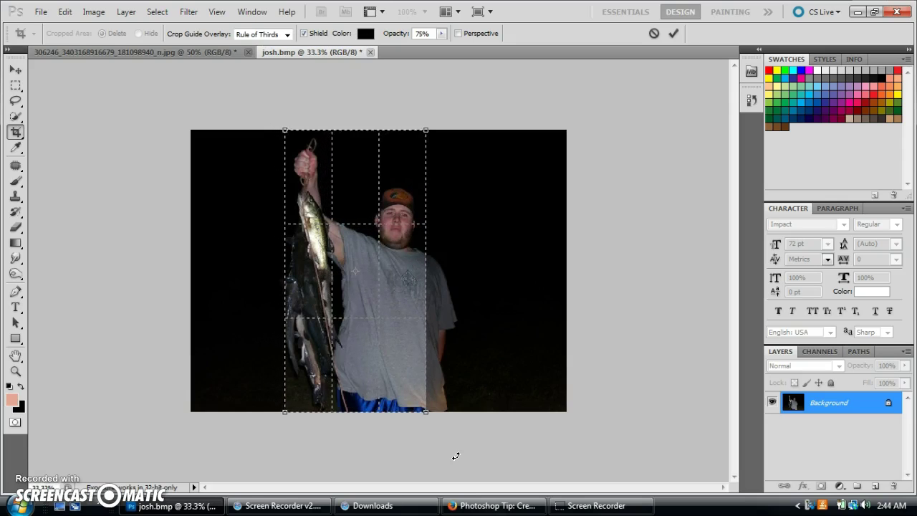
pyautogui.hotkey('shift', 'Left')
pyautogui.press('Right')
pyautogui.press('Right')
pyautogui.press('Right')
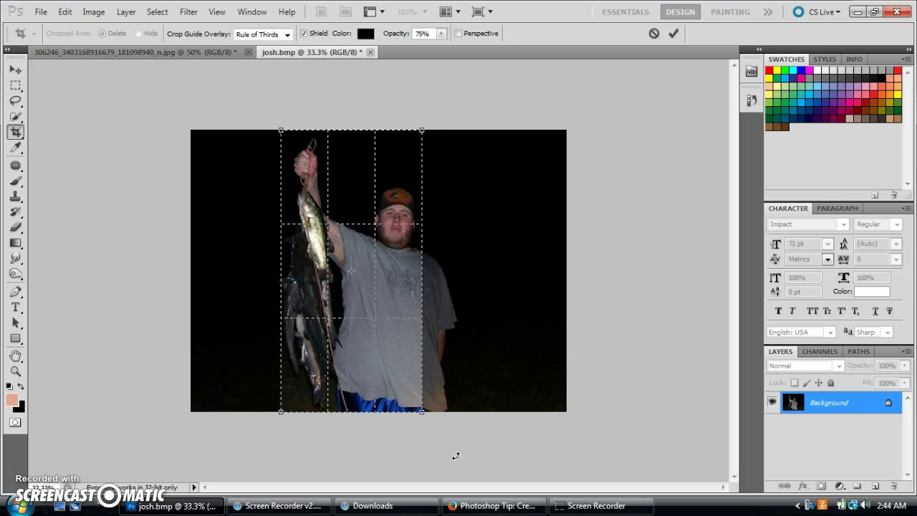
pyautogui.click(17, 70)
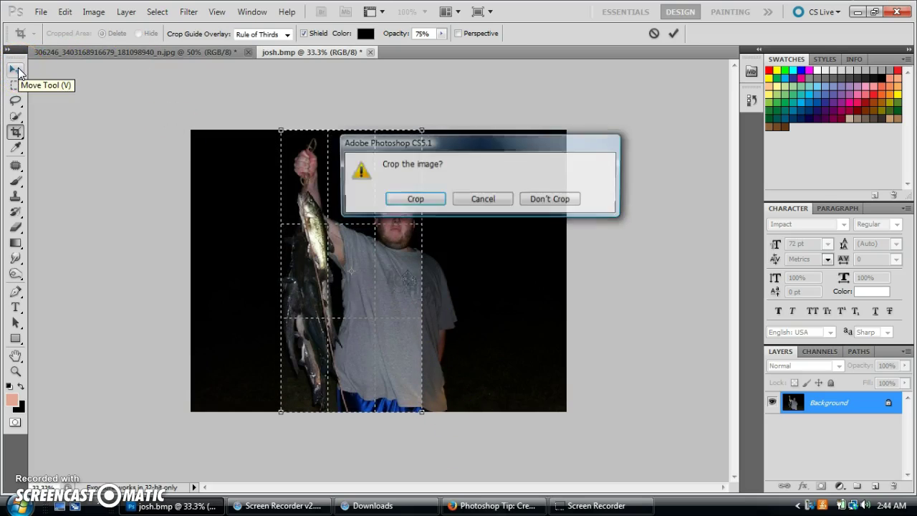
# - Choose Crop in the 'Crop the image?' dialog to apply the 120 × 240 in crop
pyautogui.click(430, 203)
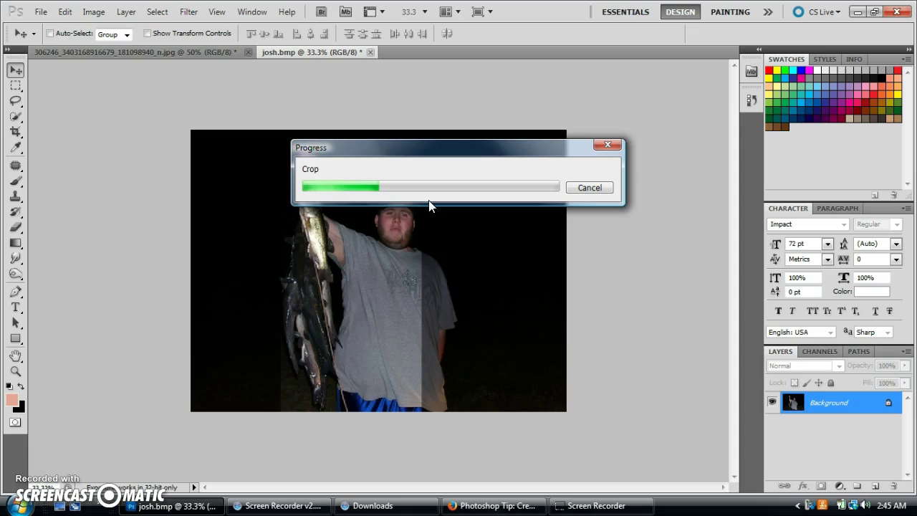
pyautogui.click(444, 108)
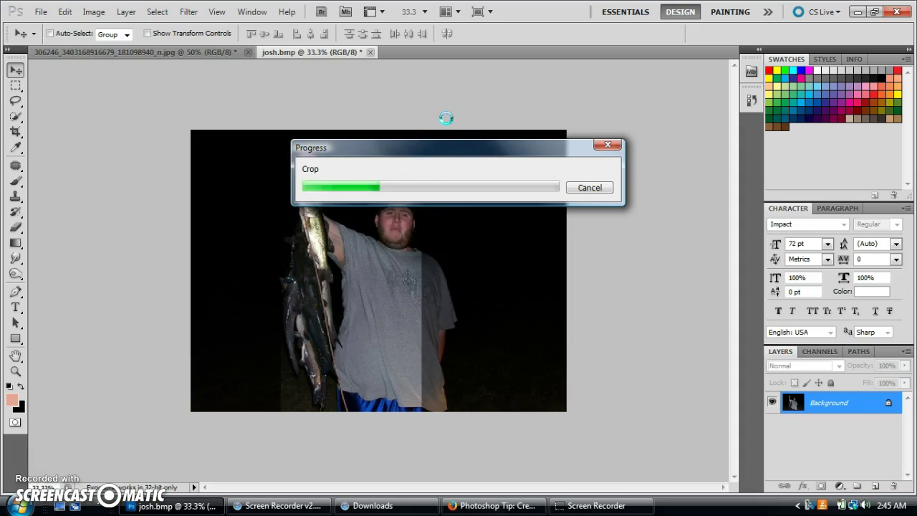
pyautogui.click(517, 234)
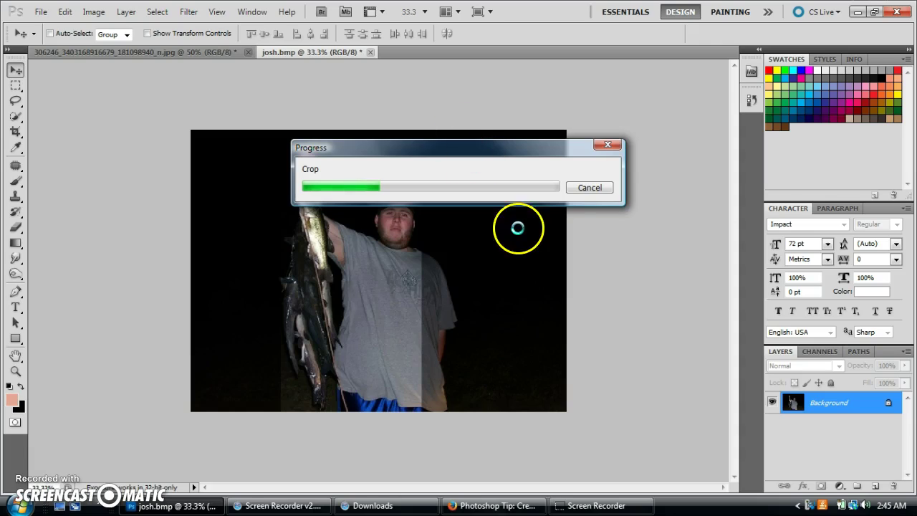
pyautogui.click(583, 189)
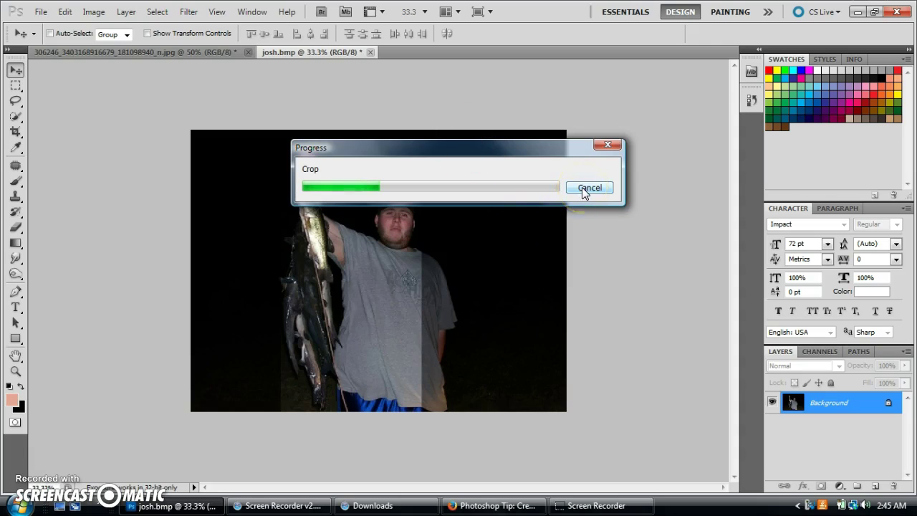
pyautogui.click(598, 161)
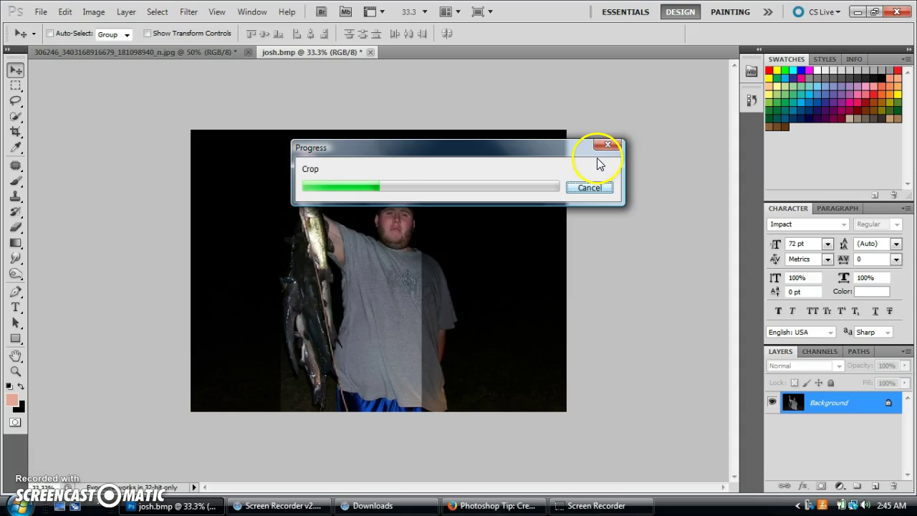